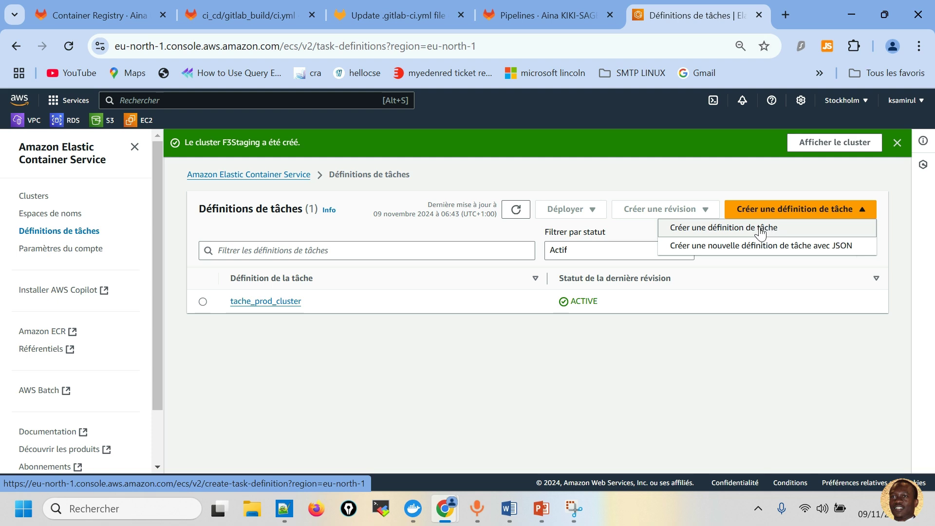
Start a new task definition and name its family TacheF3Staging.
left_click(733, 230)
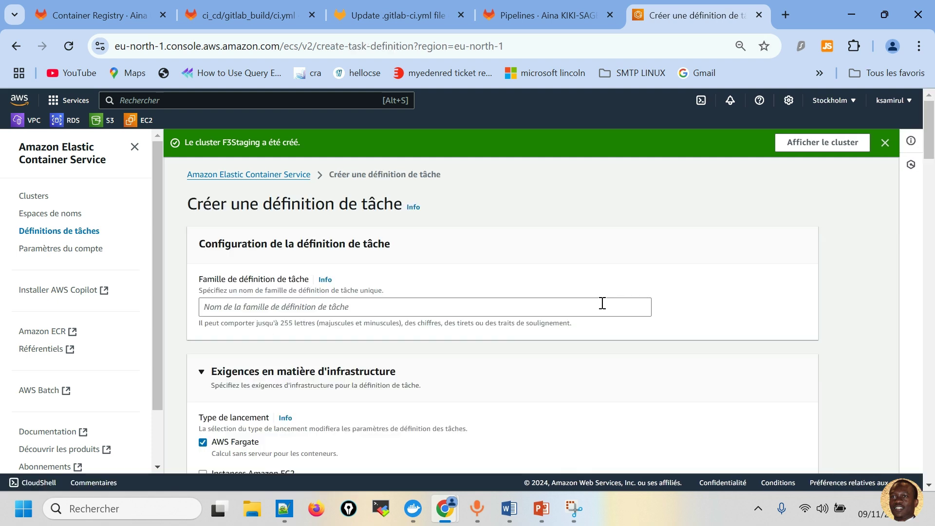
left_click(446, 307)
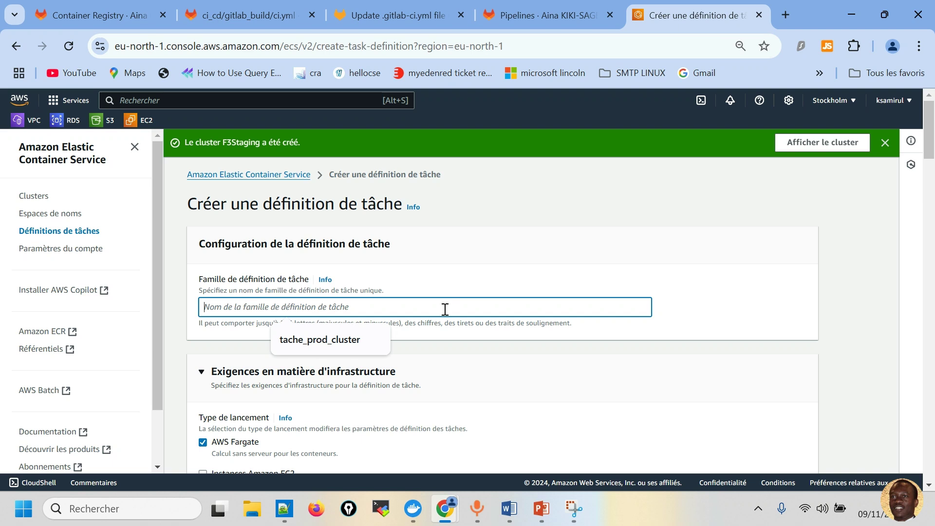
type("tacheF")
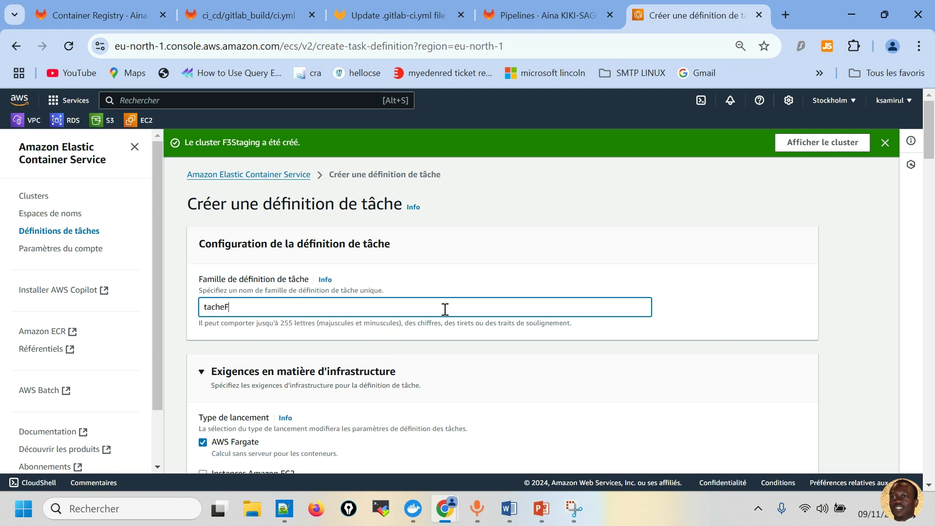
type("3")
type("Sa")
type("tag")
type("ing")
key("BackSpace")
type("T")
left_click(835, 283)
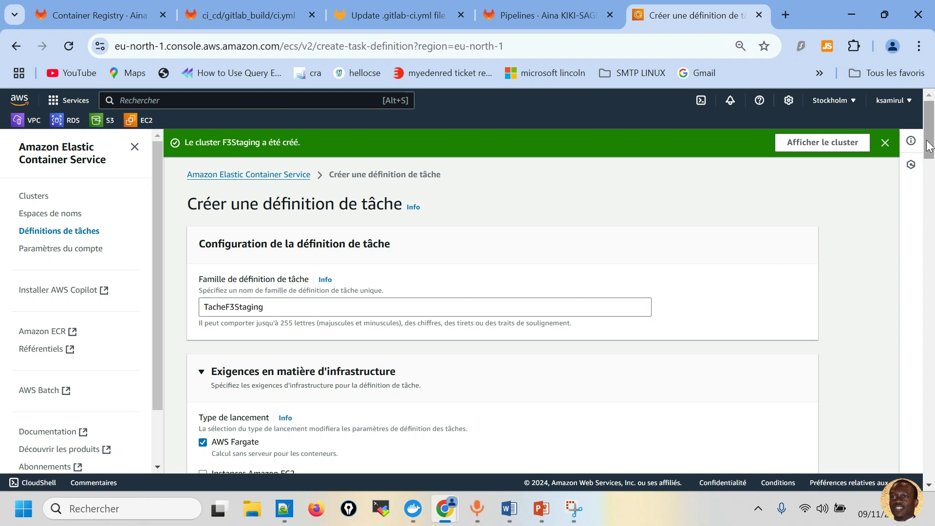
left_click_drag(929, 148, 929, 150)
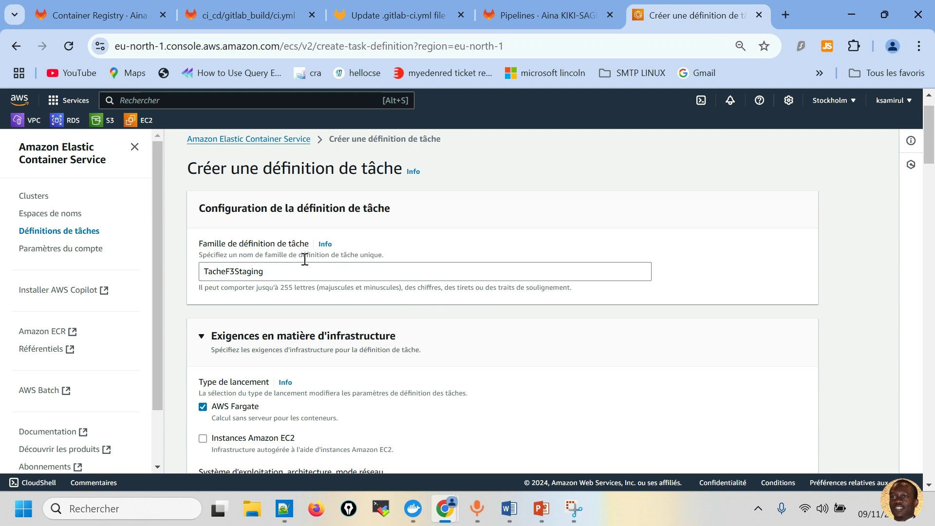
left_click(284, 272)
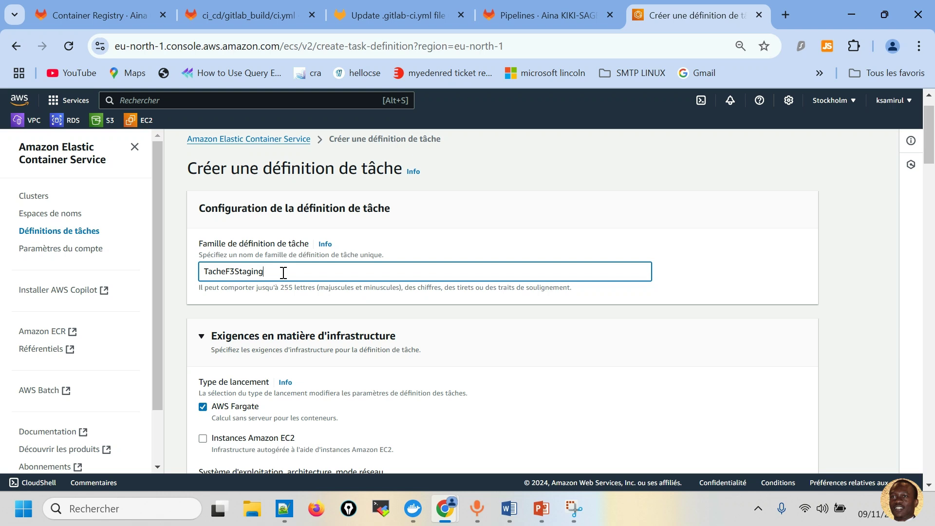
left_click(875, 266)
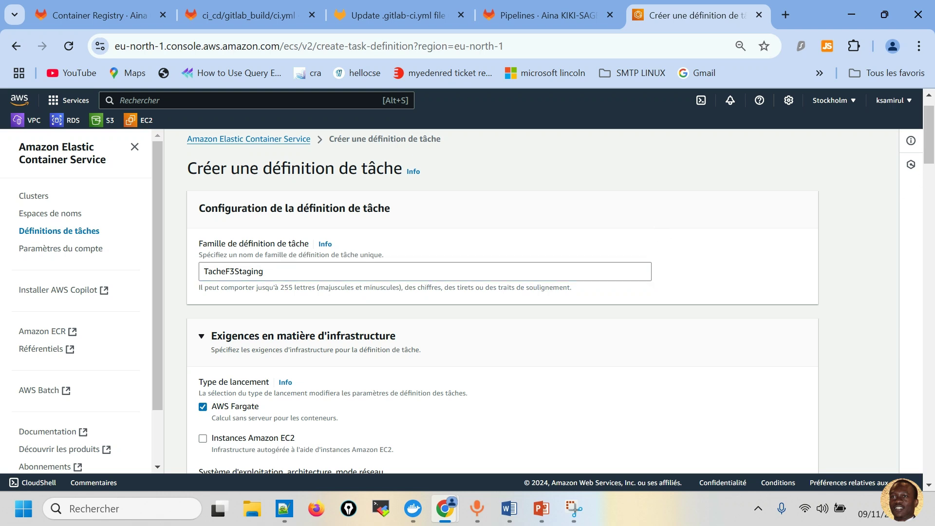
Select Linux/X86_64 as the task's operating system and architecture.
left_click_drag(930, 152, 931, 175)
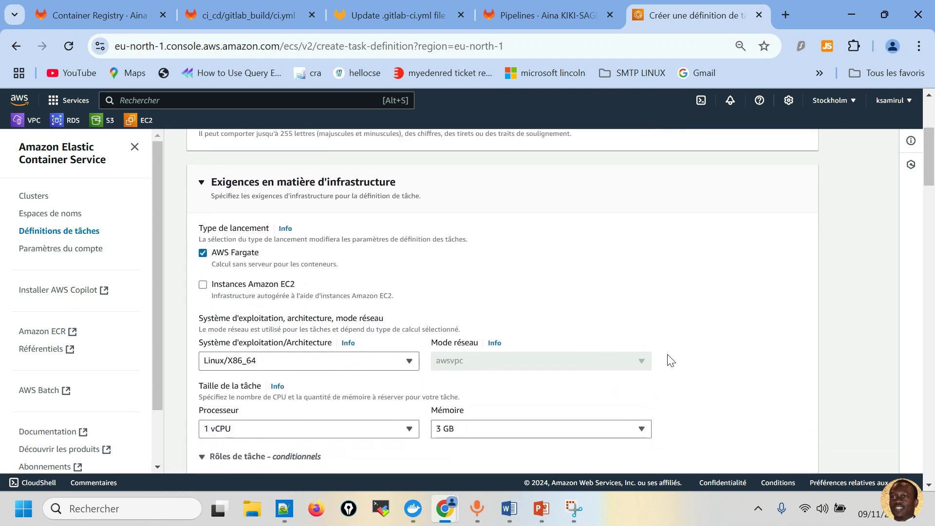
left_click_drag(931, 177, 931, 204)
left_click(404, 217)
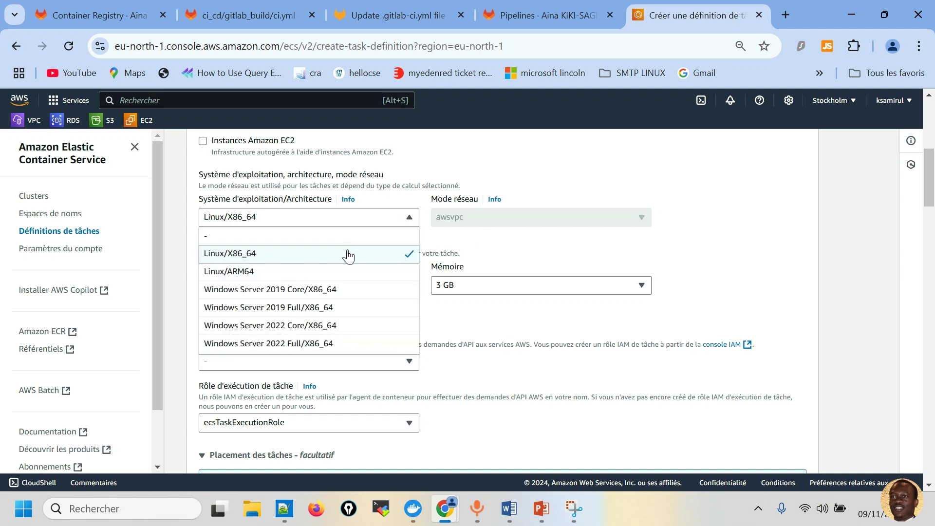
left_click(348, 254)
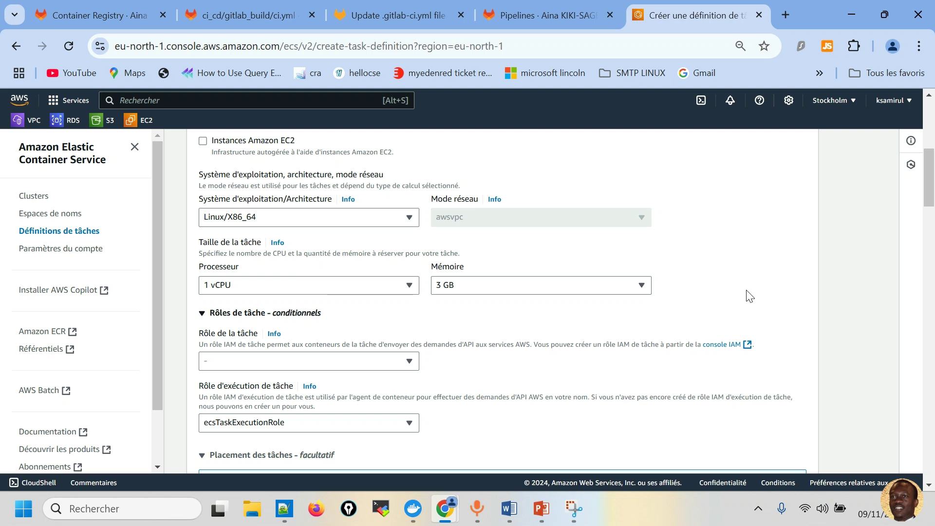
Set the task role to Aucun(e) and the task execution role to Créer un nouveau rôle.
scroll(925, 180, "down", 2)
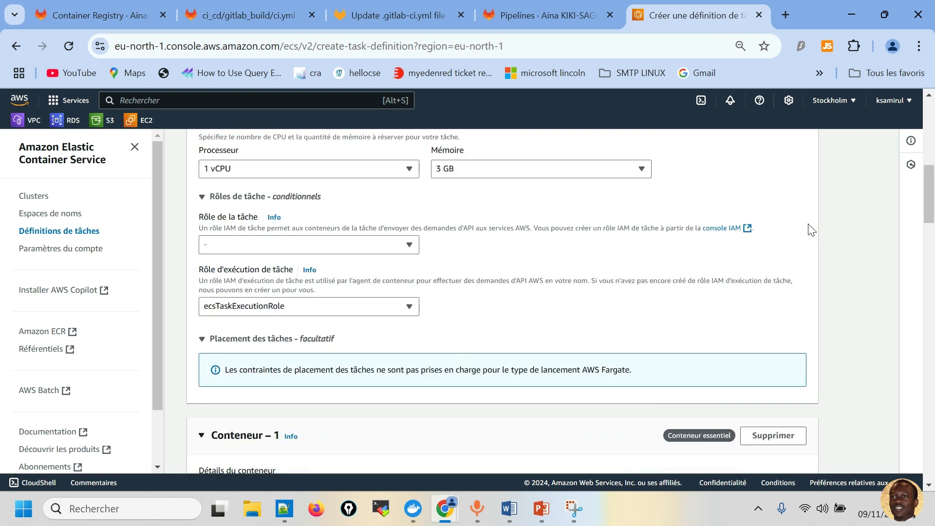
left_click(411, 246)
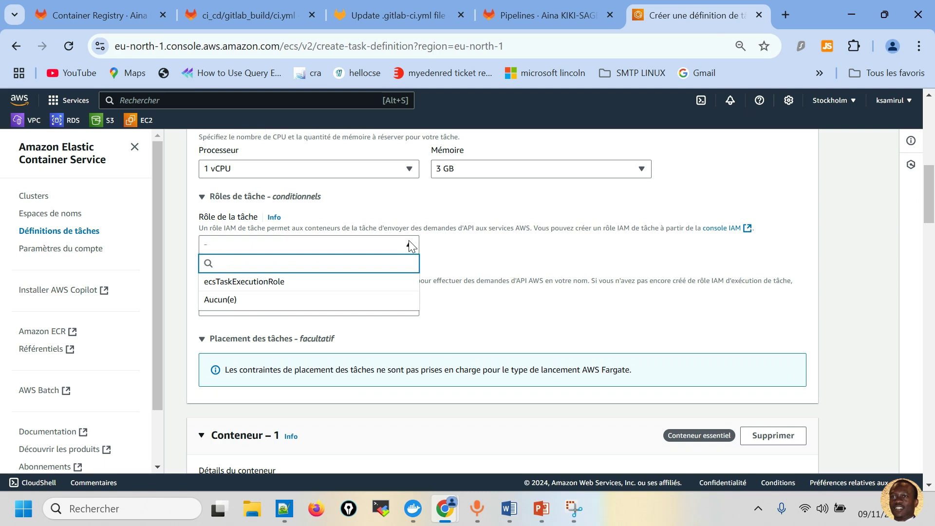
left_click(371, 219)
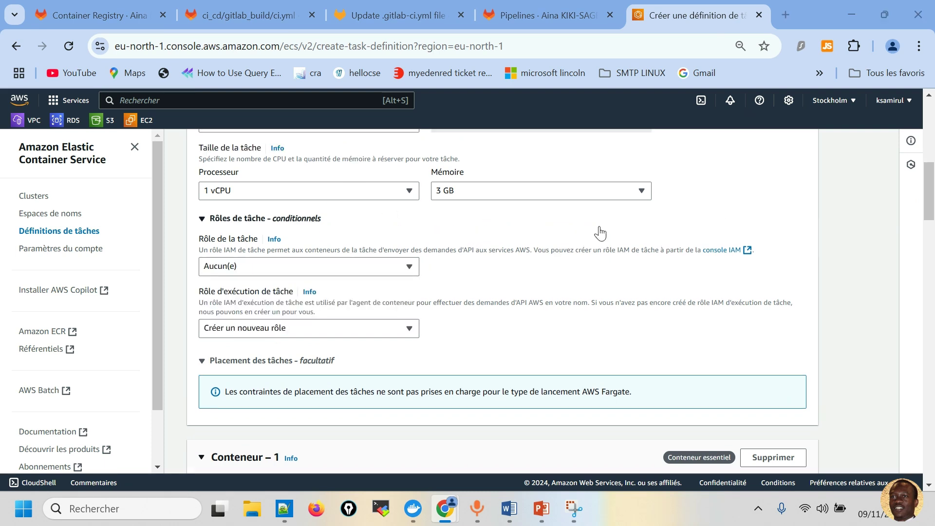
left_click(400, 268)
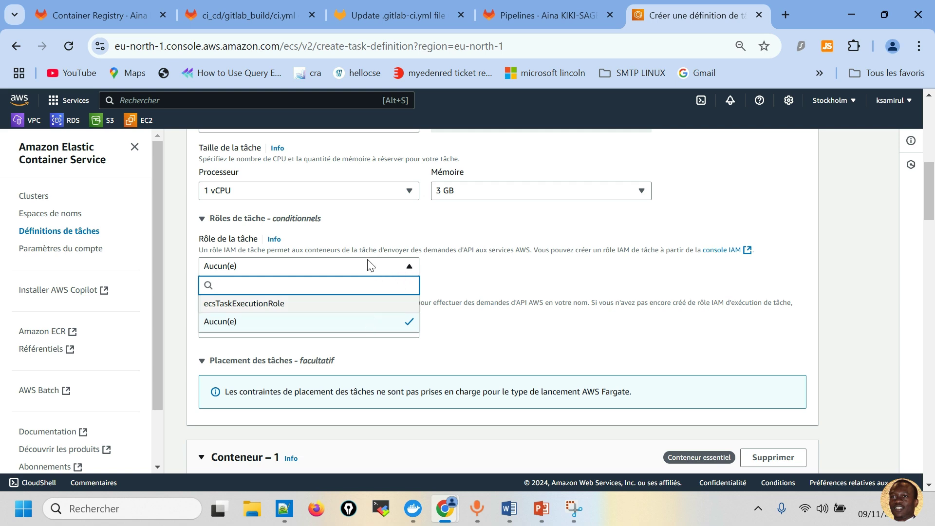
left_click(457, 273)
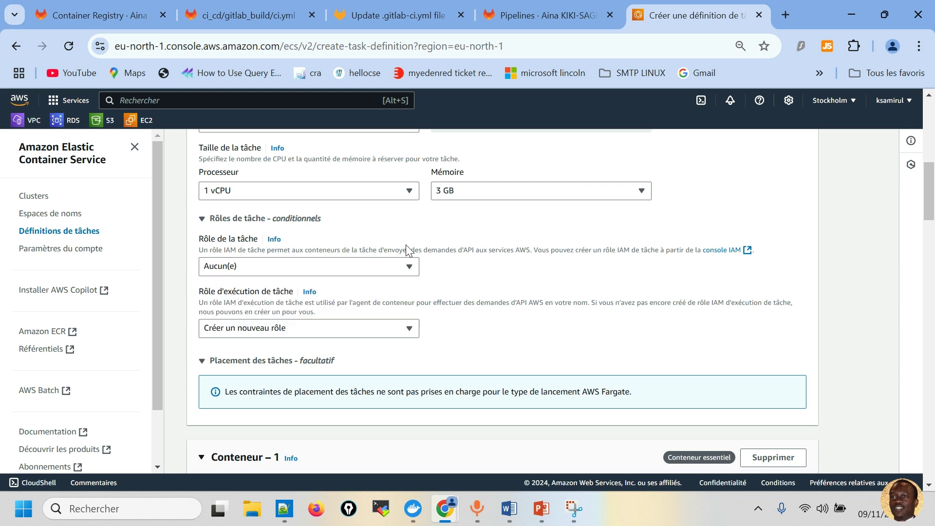
left_click(390, 276)
left_click(682, 274)
left_click(408, 329)
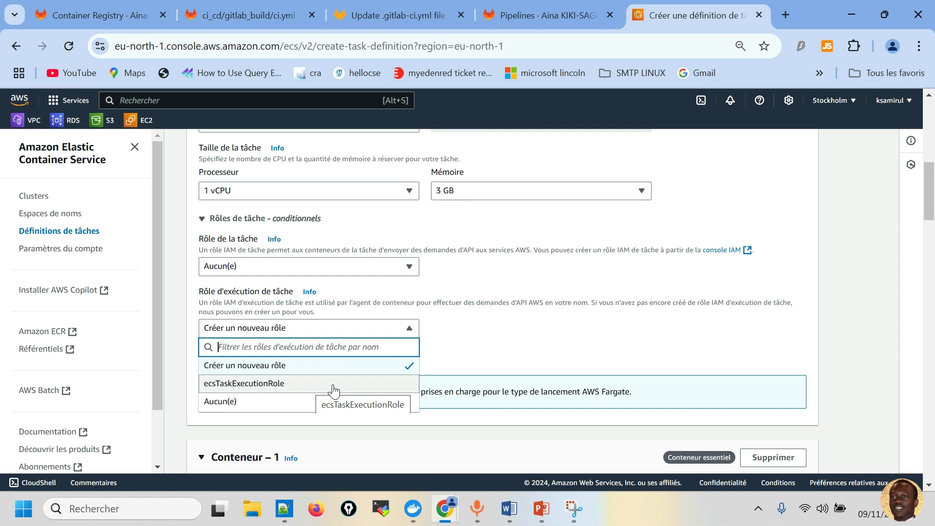
left_click(308, 371)
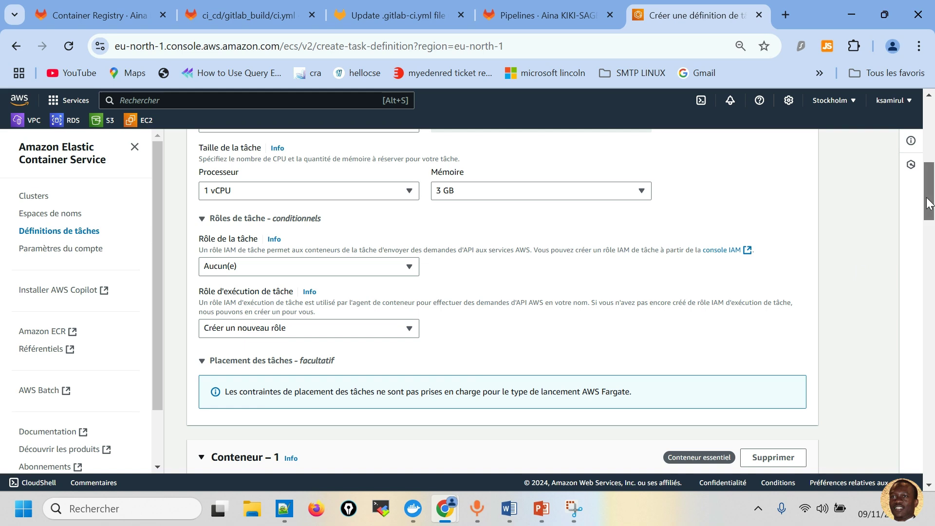
Copy the ci_cd_aws image path from the f3_ci_cd GitLab container registry and enter it as the first container's image URI in AWS.
left_click_drag(927, 203, 924, 242)
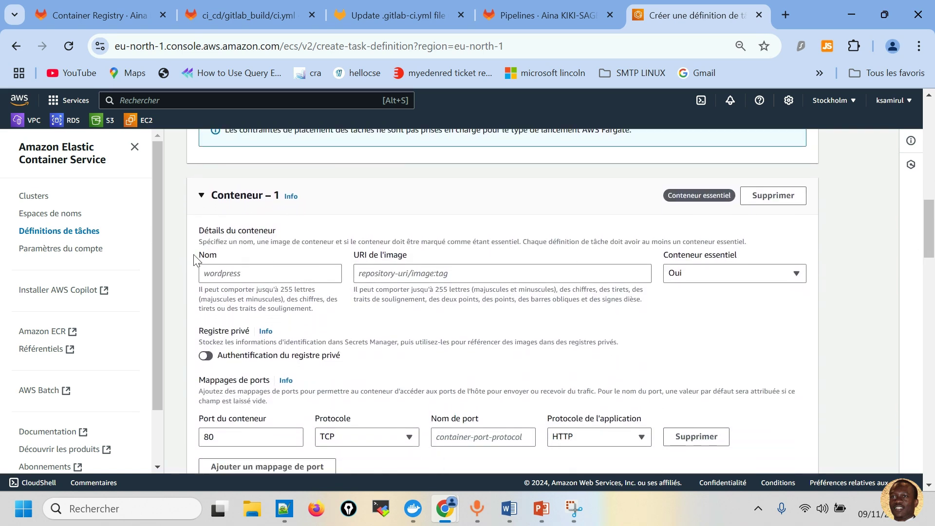
left_click(408, 275)
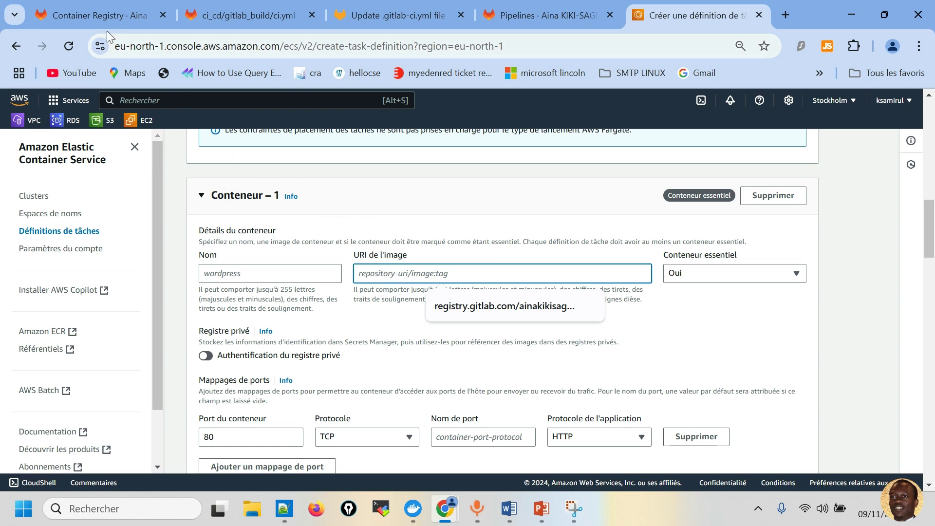
left_click(80, 13)
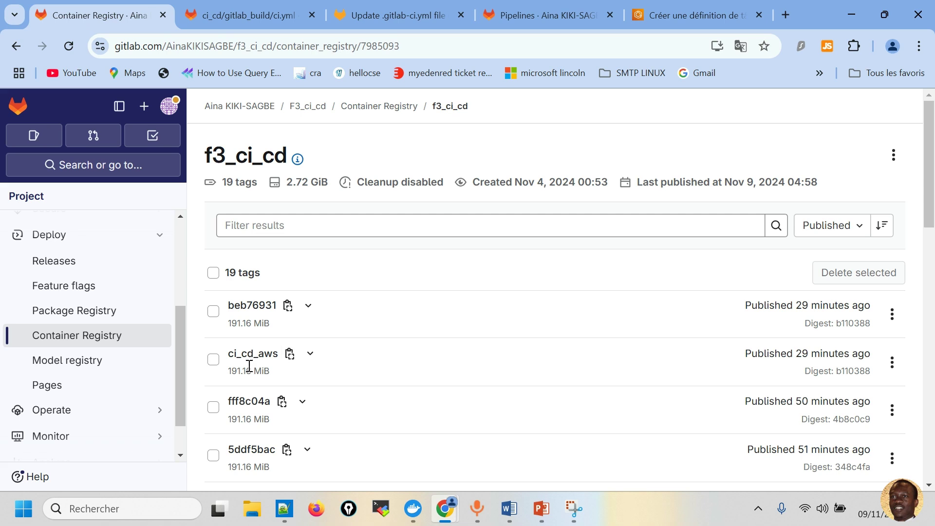
left_click(291, 355)
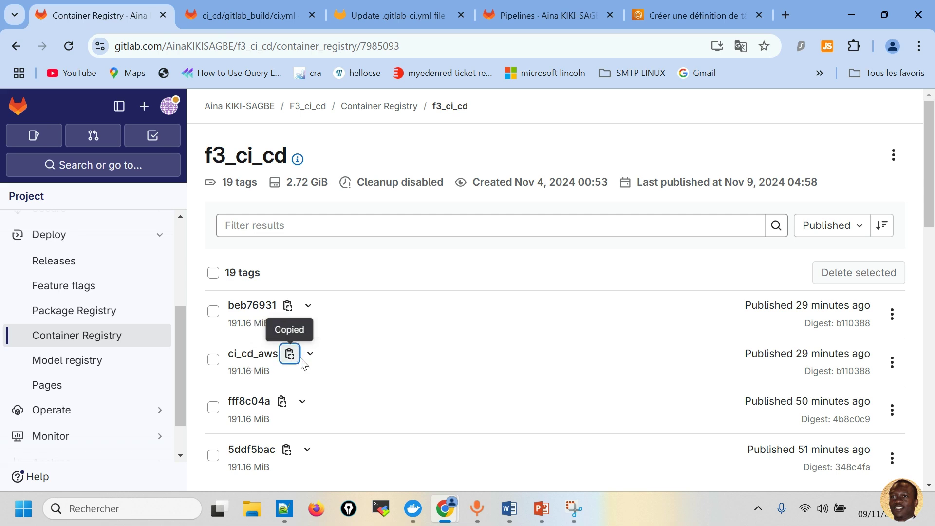
left_click(675, 18)
left_click(389, 274)
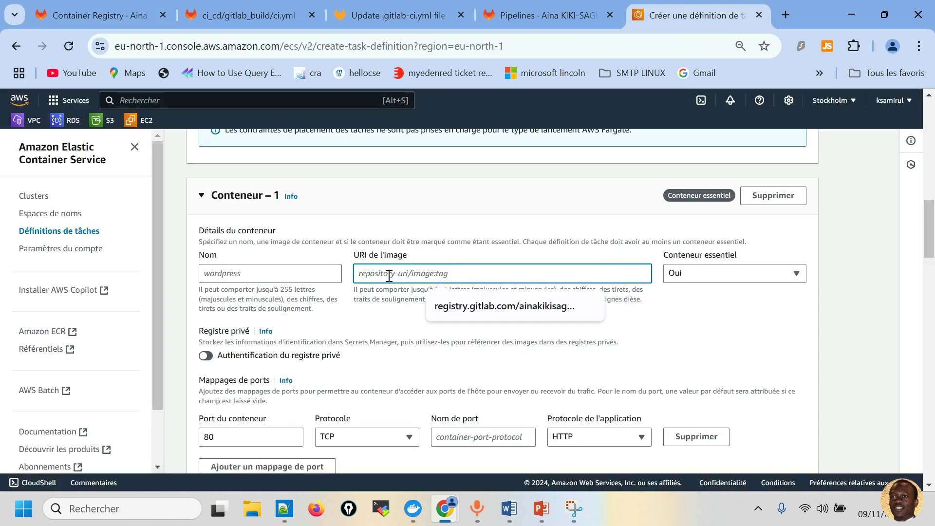
key("ctrl+v")
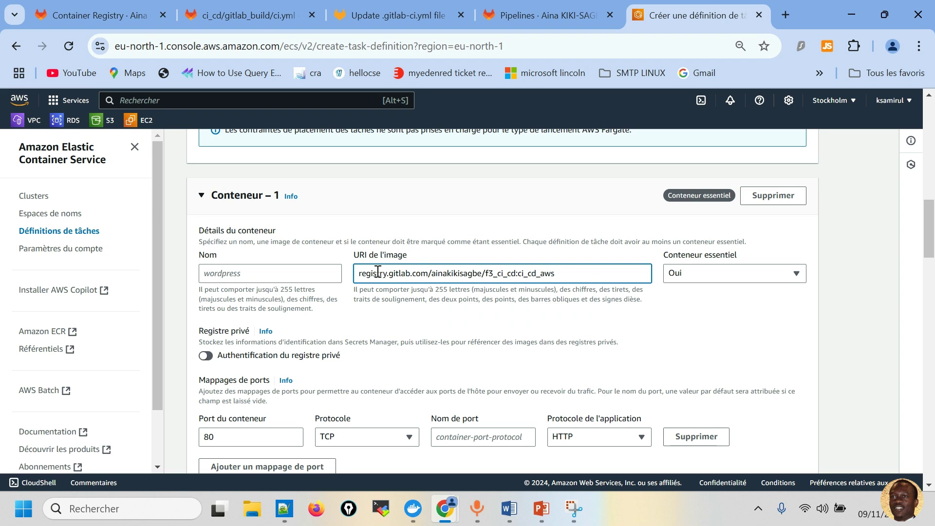
left_click_drag(380, 274, 418, 274)
left_click(562, 275)
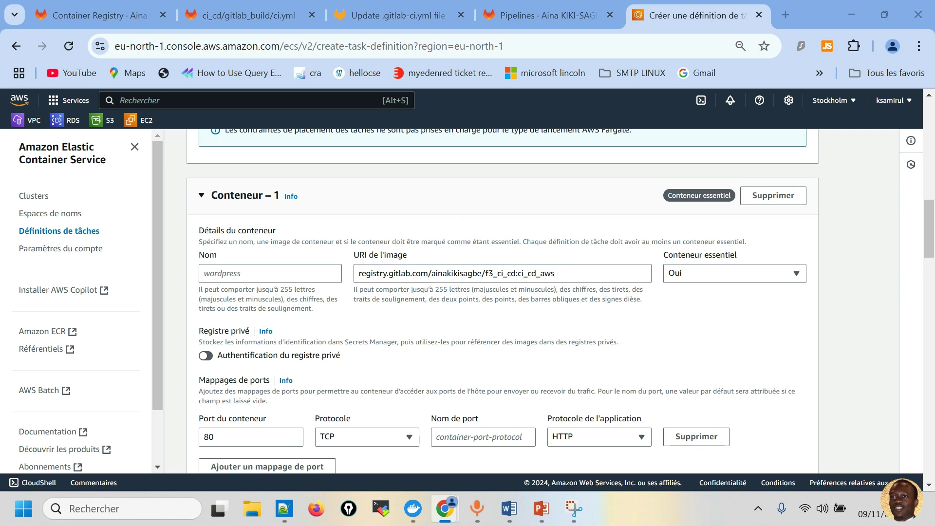
Name the first container F3stagingApp.
left_click(256, 273)
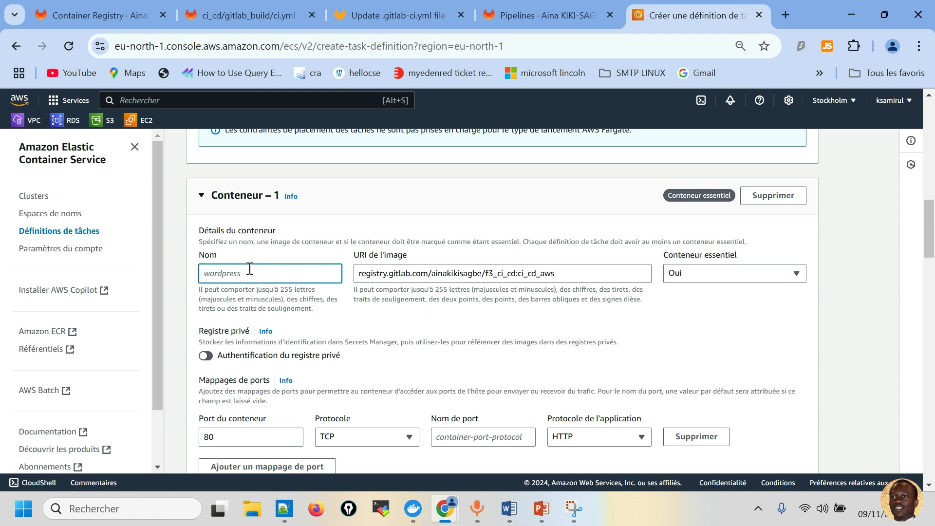
type("F3")
type("stagingApp")
left_click(560, 278)
left_click_drag(568, 274, 359, 274)
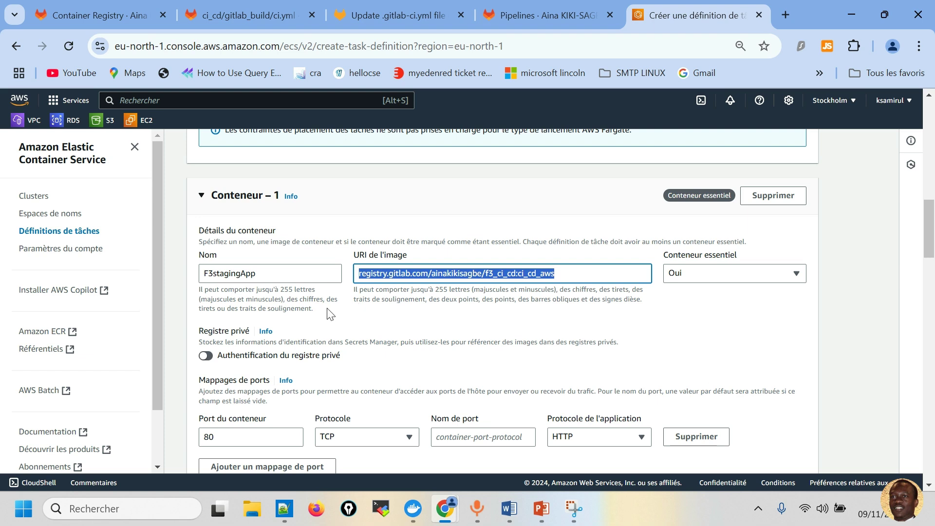
Enable private registry authentication for the container and activate its Secrets Manager ARN or name field.
left_click(206, 355)
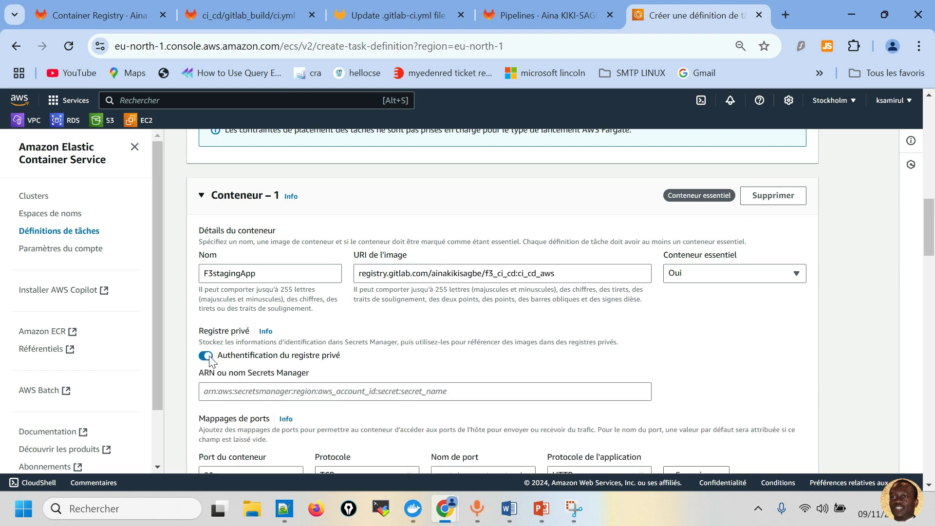
left_click(224, 393)
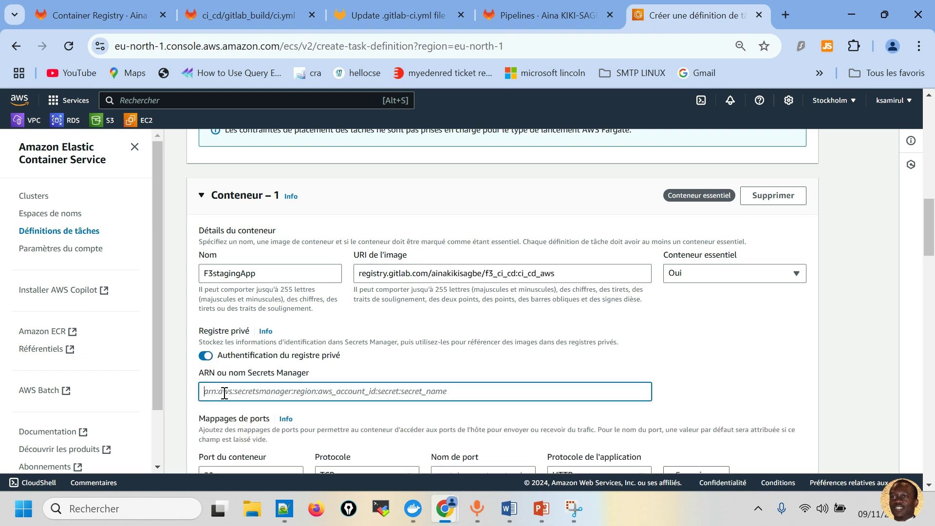
left_click_drag(928, 242, 929, 252)
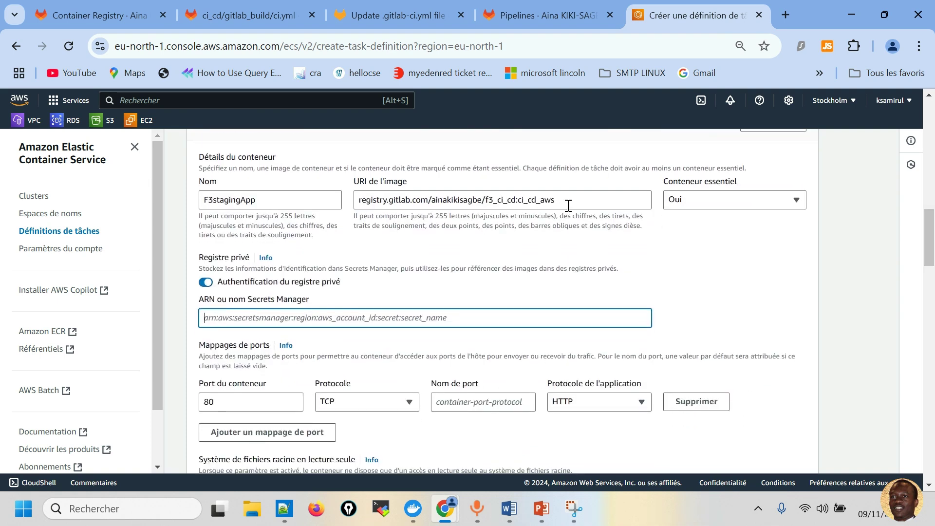
Examine the container's GitLab image URI alongside its private registry authentication setting and Secrets Manager field.
left_click_drag(567, 199, 358, 200)
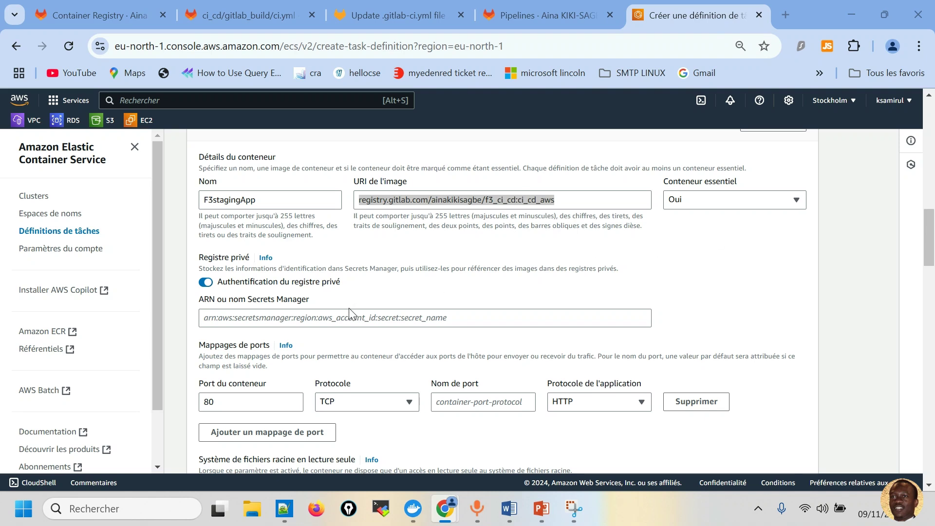
left_click(352, 320)
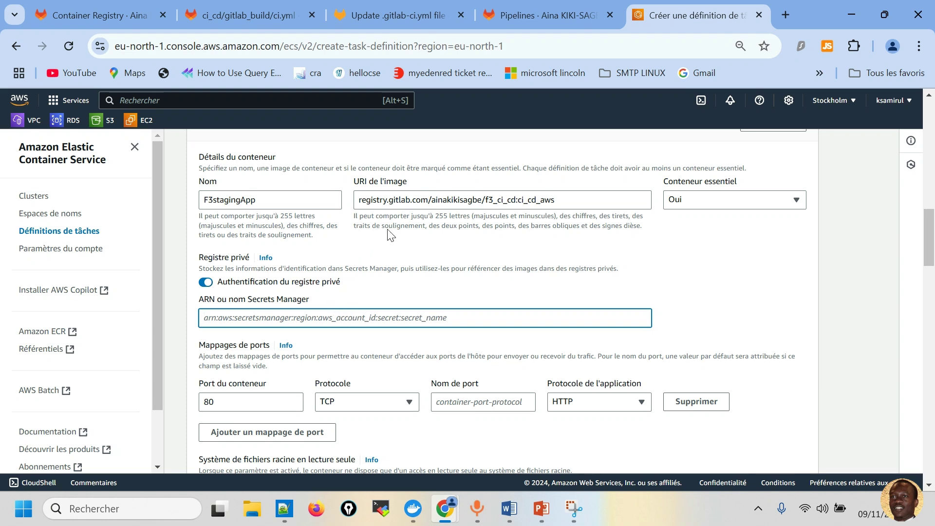
left_click_drag(564, 201, 356, 201)
left_click(397, 200)
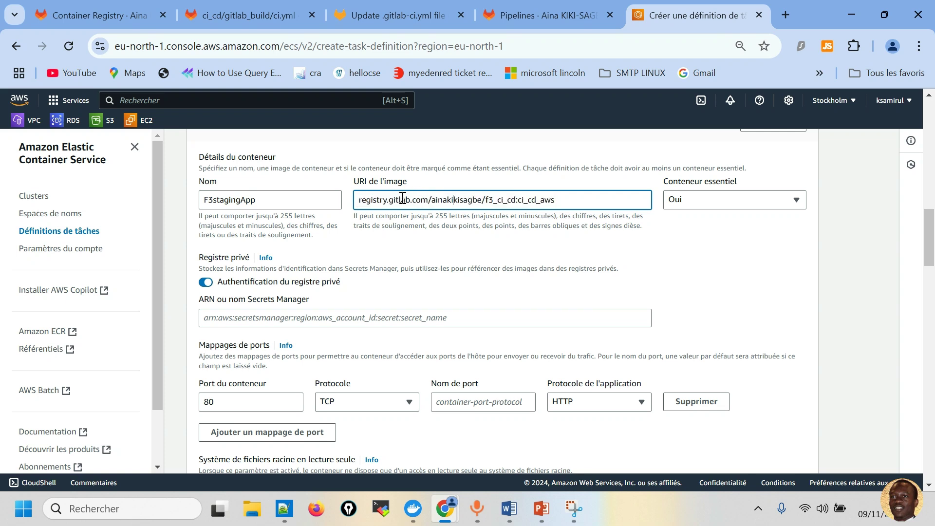
left_click_drag(417, 200, 428, 200)
left_click_drag(341, 282, 297, 284)
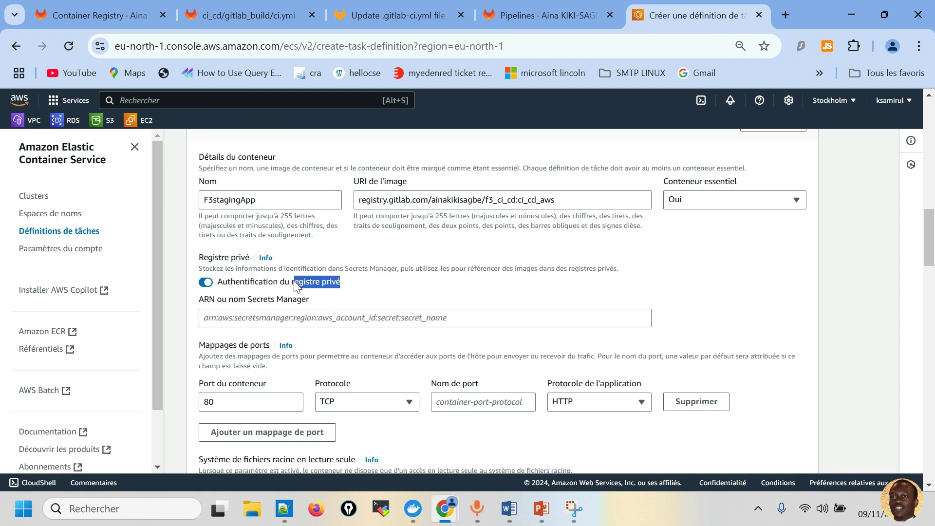
left_click_drag(359, 290, 300, 290)
left_click(398, 249)
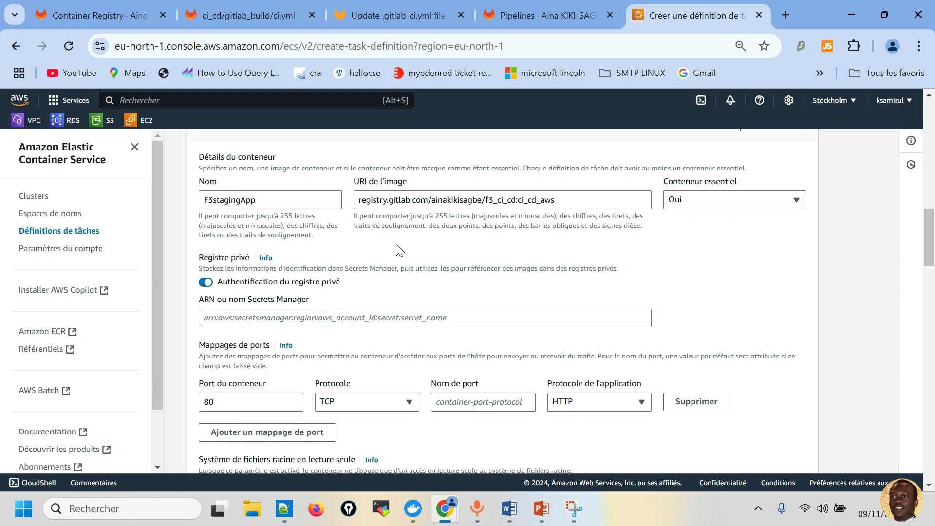